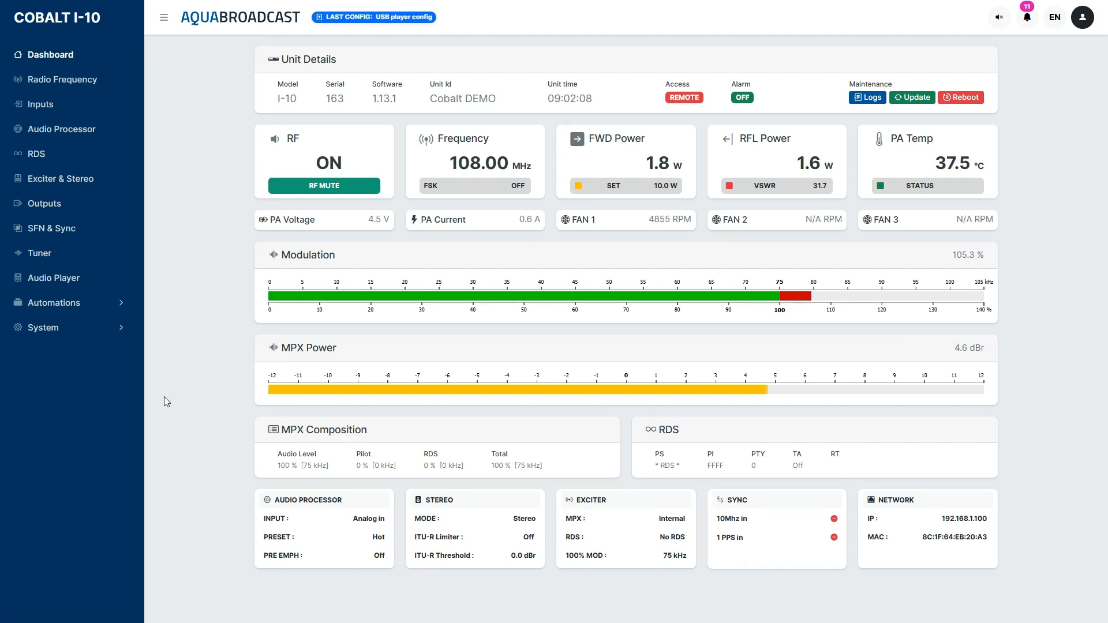
# Create a new automation config named "Main setting" with the description "Main with analog input".
pyautogui.click(78, 308)
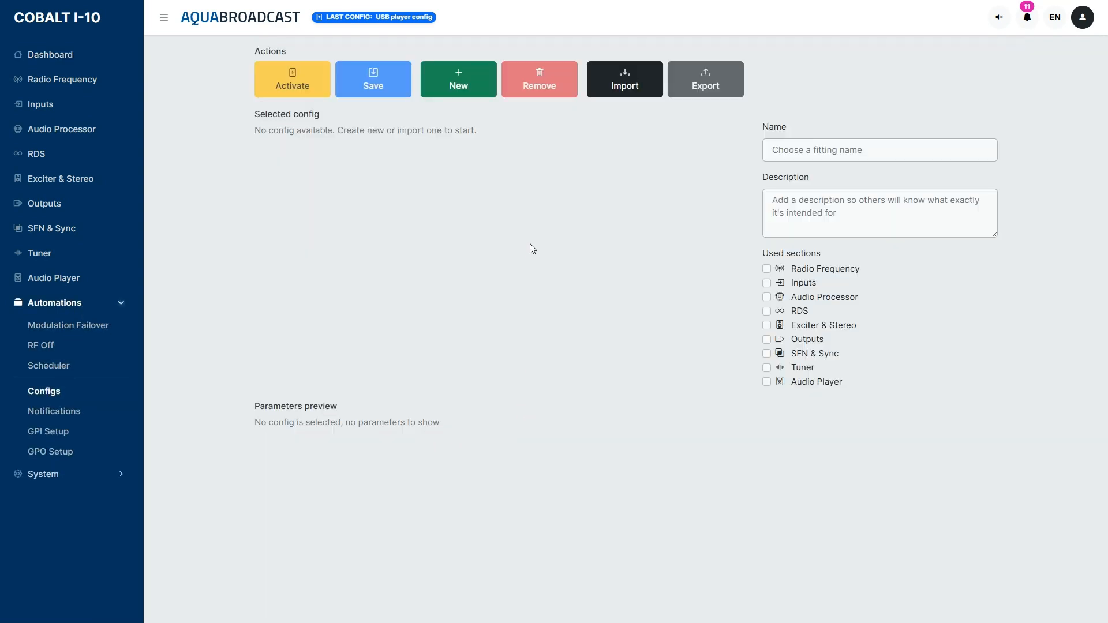
pyautogui.click(461, 88)
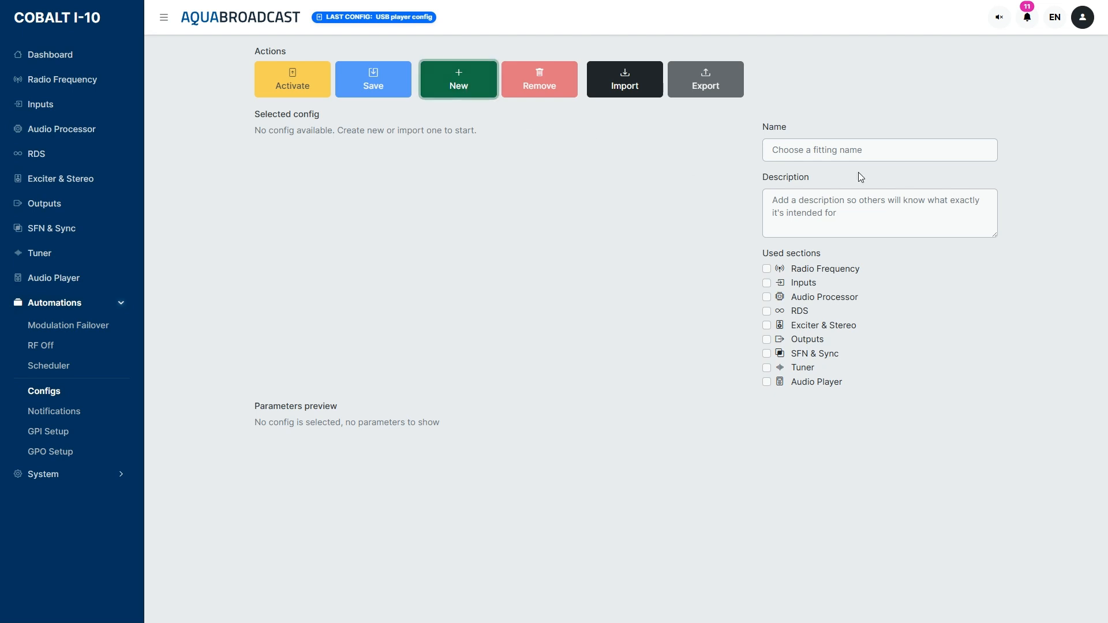
pyautogui.click(866, 151)
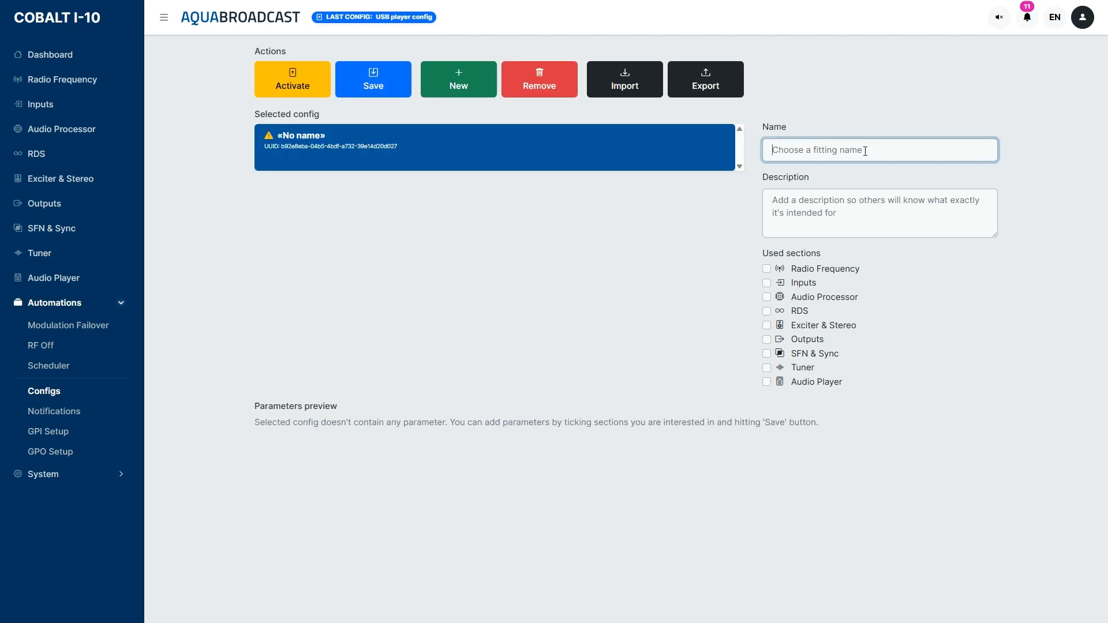
pyautogui.write('Main setting')
pyautogui.press('Tab')
pyautogui.write('M')
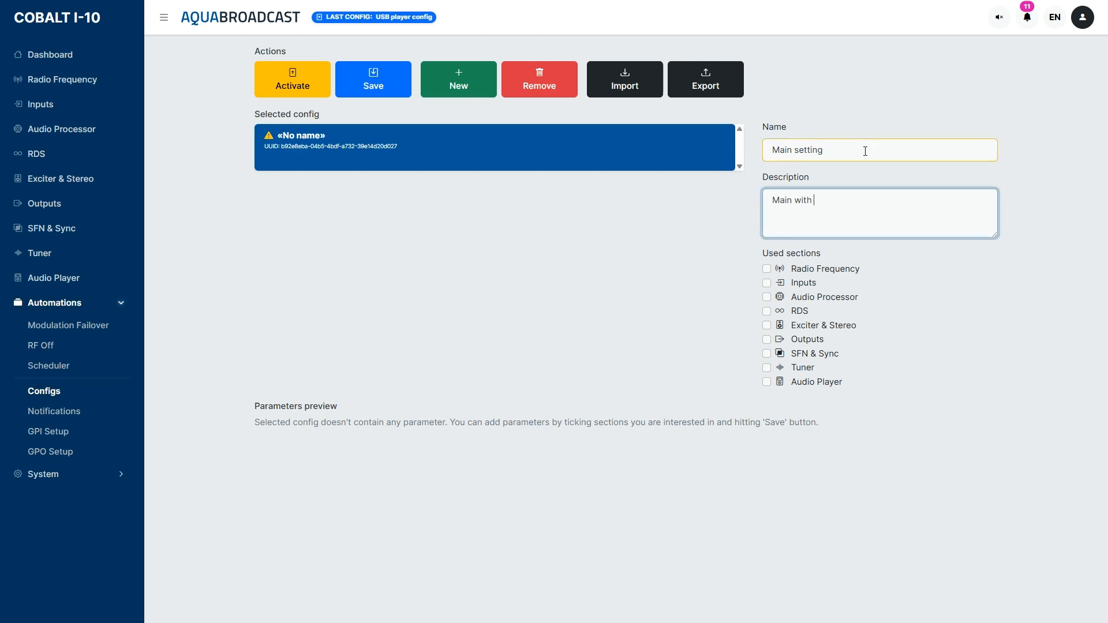
pyautogui.write('ain with analog input')
# Include all nine sections, from Radio Frequency through Audio Player, in the Main setting config and save it.
pyautogui.click(767, 269)
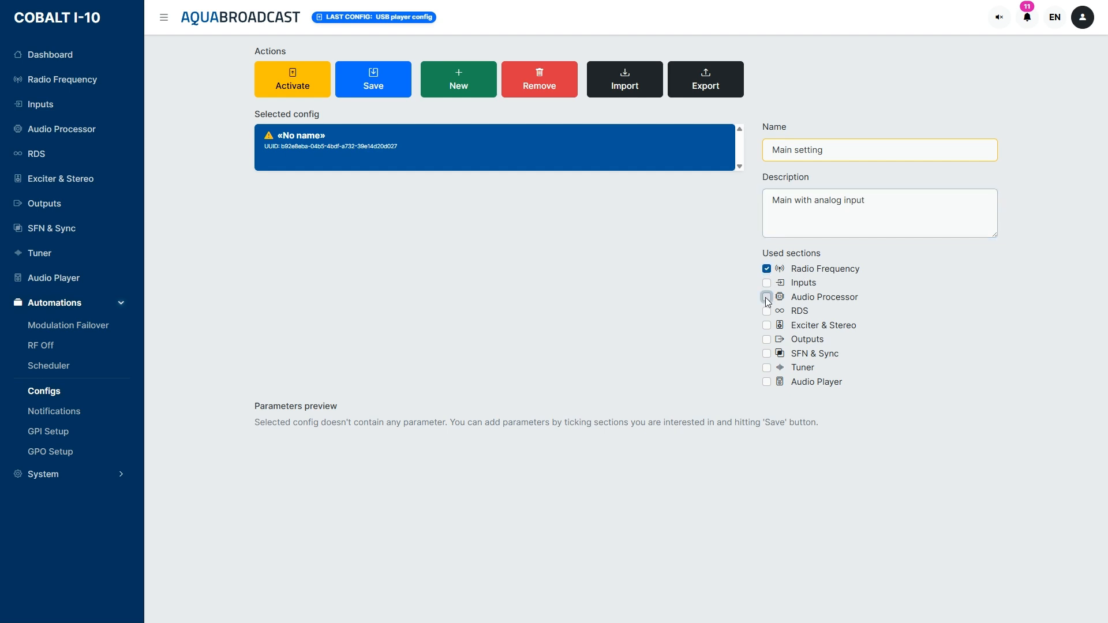
pyautogui.click(767, 283)
pyautogui.click(766, 297)
pyautogui.click(766, 311)
pyautogui.click(766, 325)
pyautogui.click(766, 340)
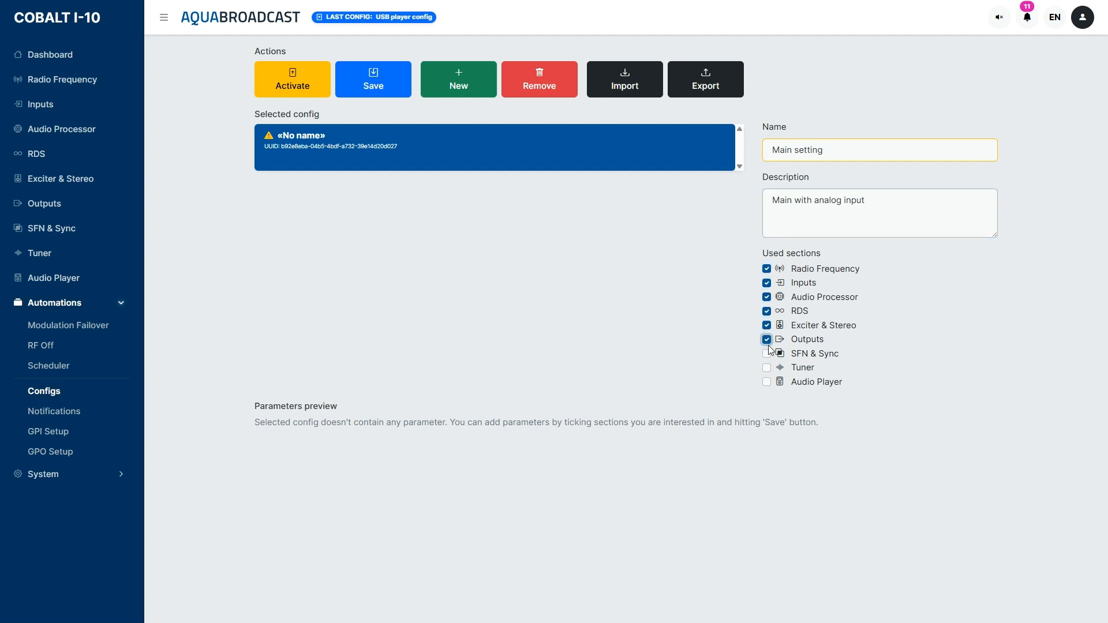
pyautogui.moveTo(767, 352); pyautogui.dragTo(767, 372)
pyautogui.click(767, 354)
pyautogui.click(767, 368)
pyautogui.click(766, 381)
pyautogui.click(371, 91)
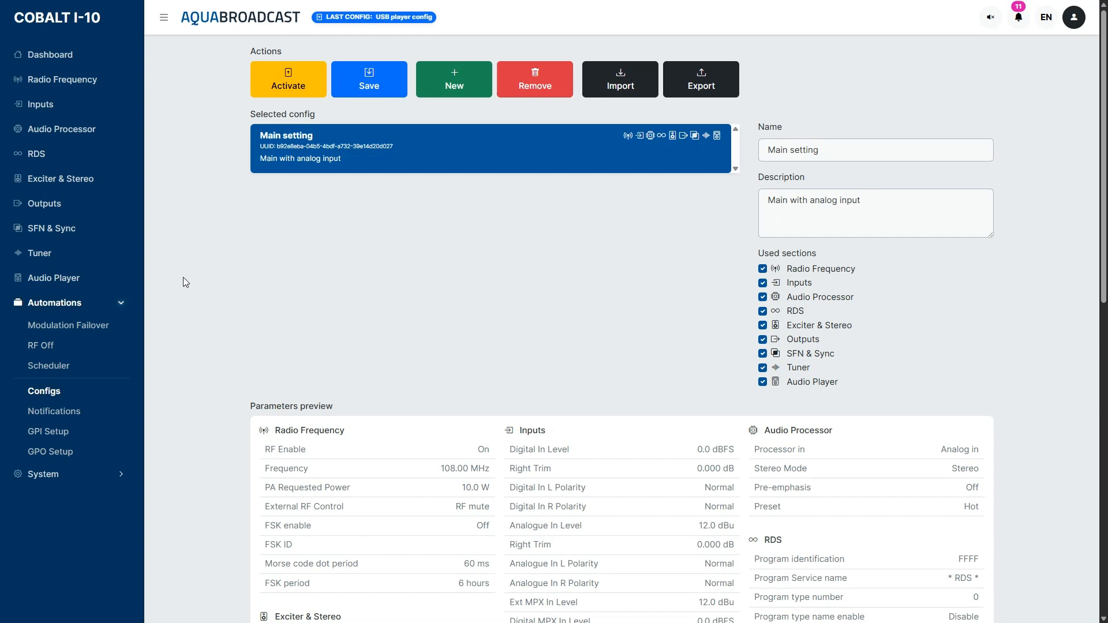
# Set the audio processor's input to Audio Player In and save the setting.
pyautogui.click(71, 128)
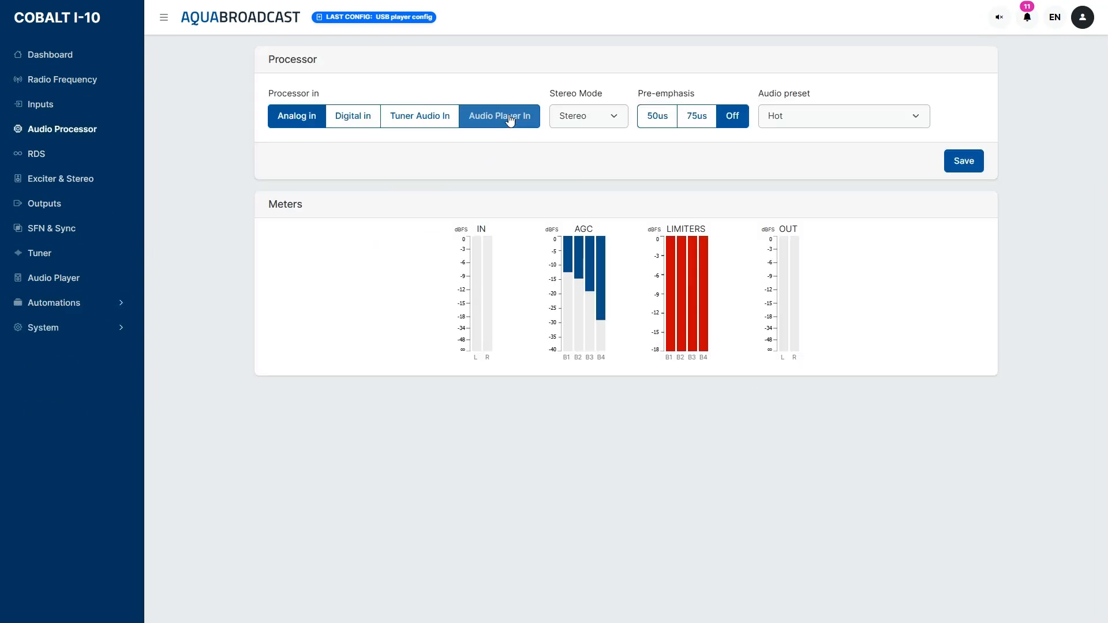
pyautogui.click(509, 118)
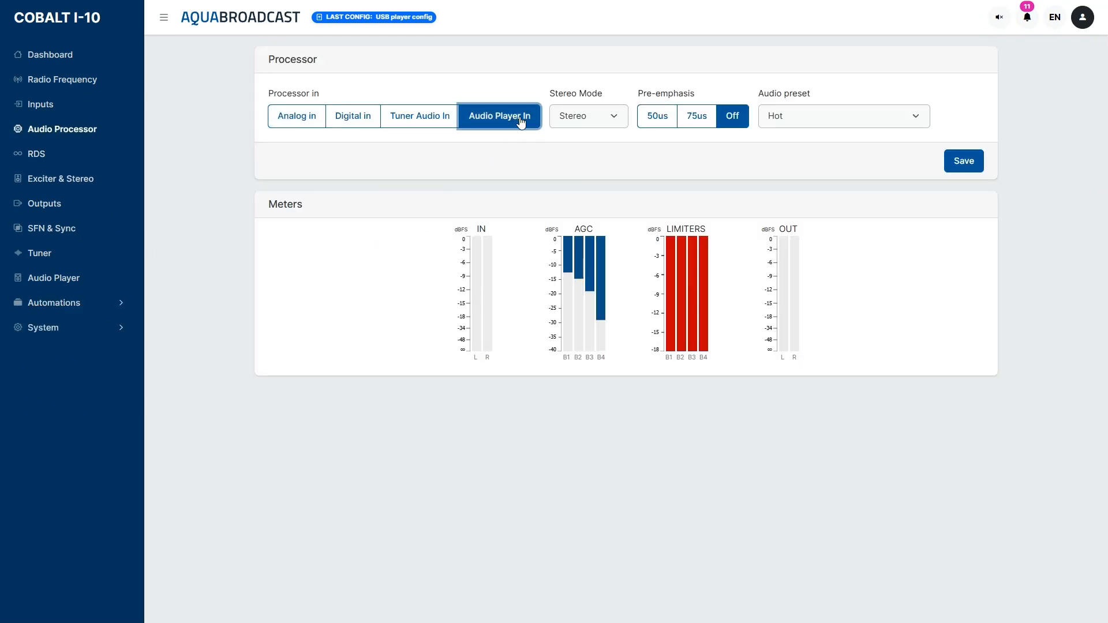
pyautogui.click(975, 172)
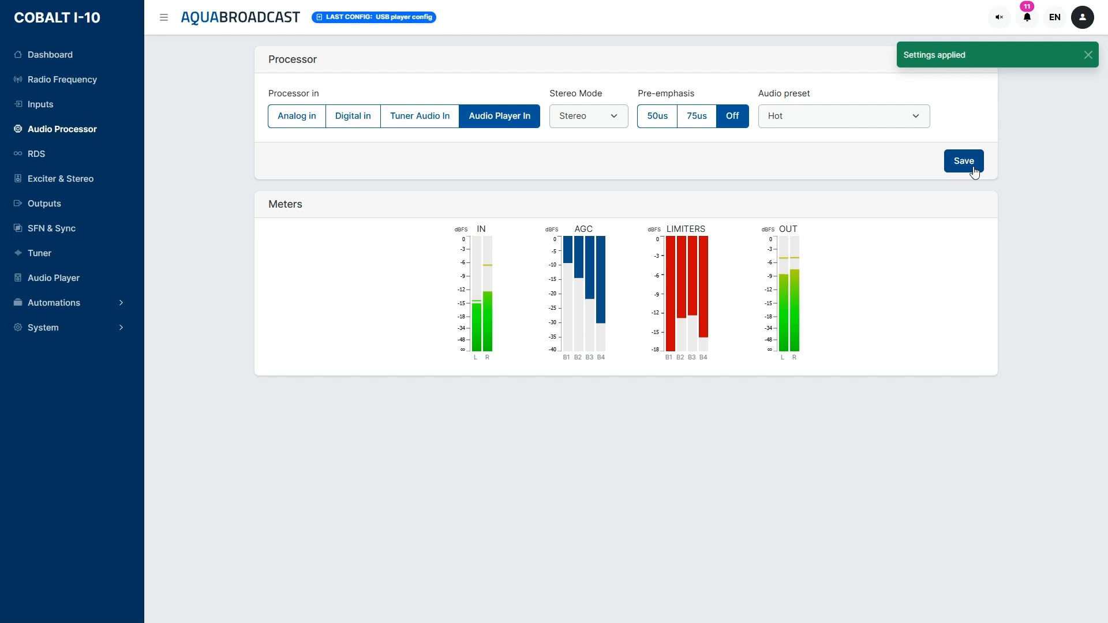
# Create another automation config named "USB" with the description "backup".
pyautogui.click(59, 302)
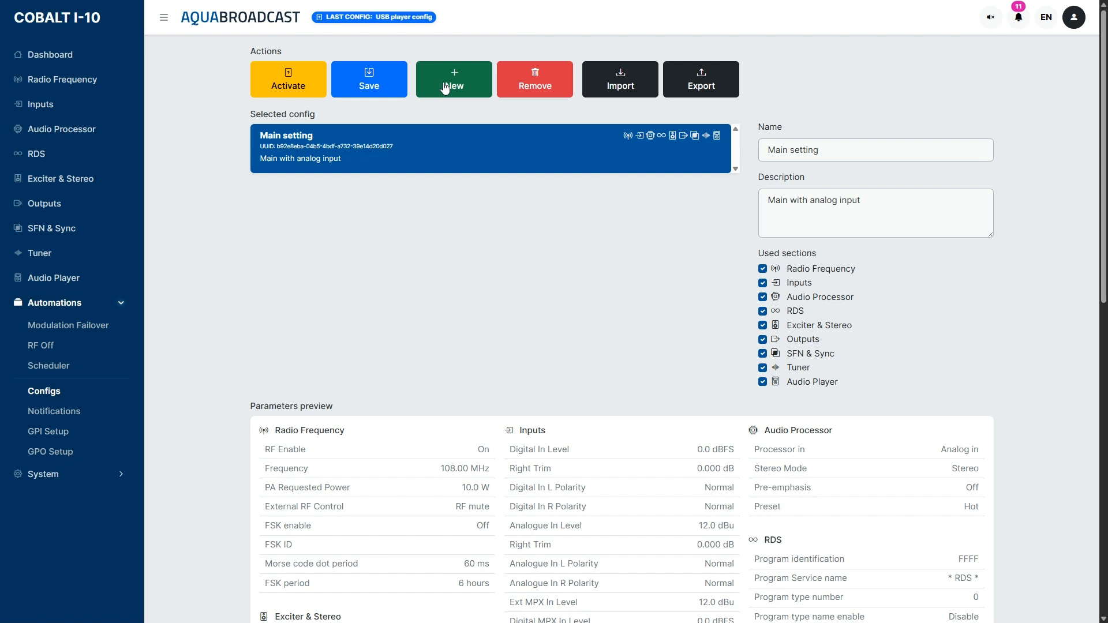
pyautogui.click(453, 81)
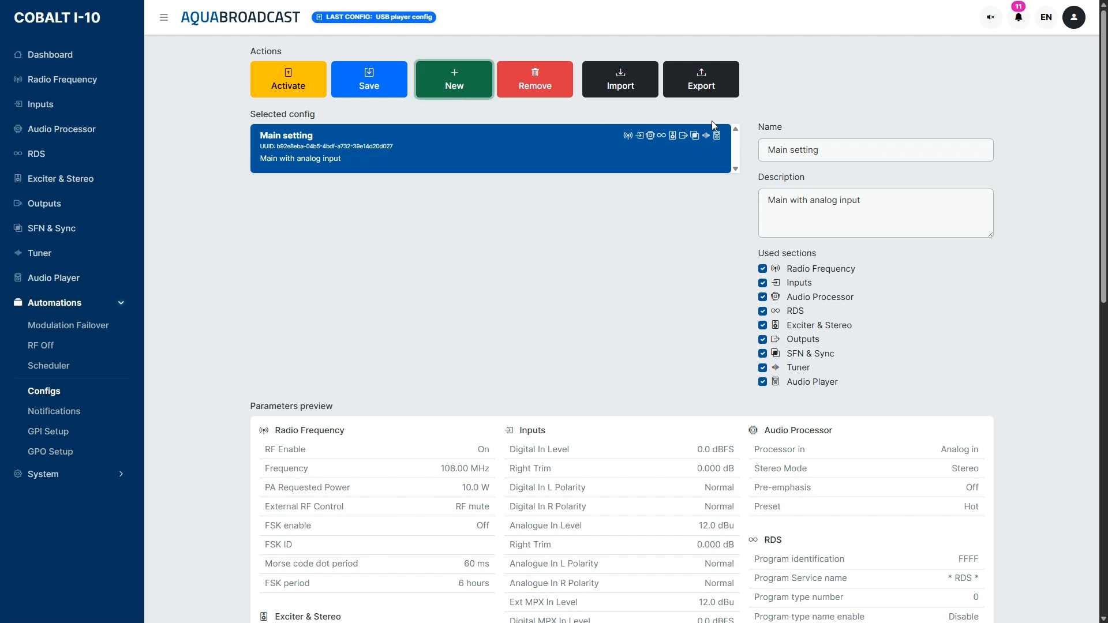
pyautogui.click(822, 145)
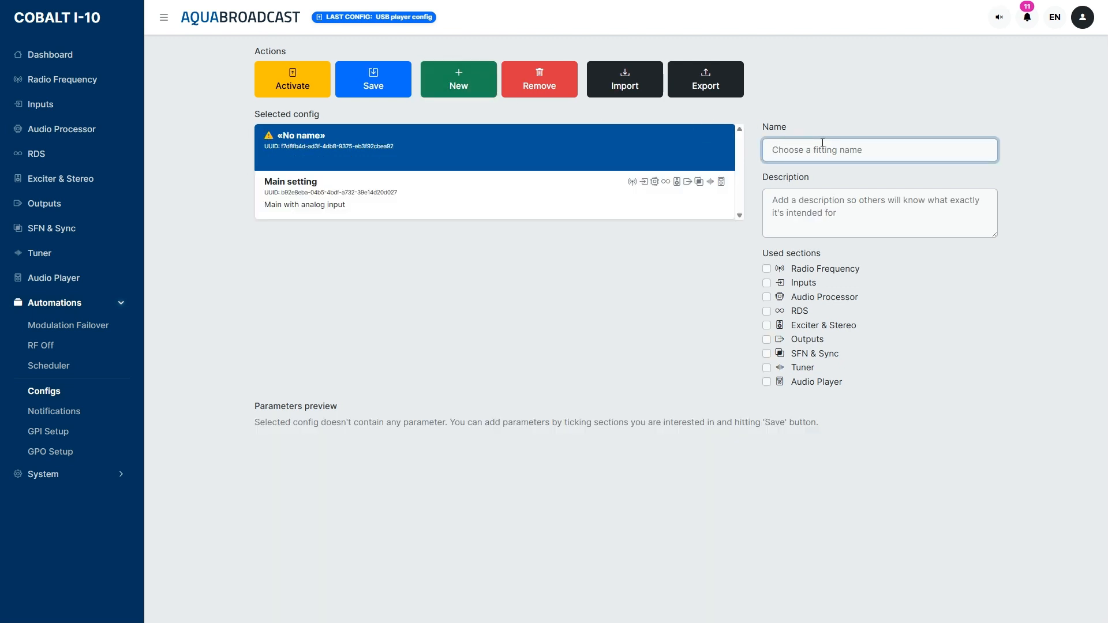
pyautogui.write('USB')
pyautogui.press('Tab')
pyautogui.write('b')
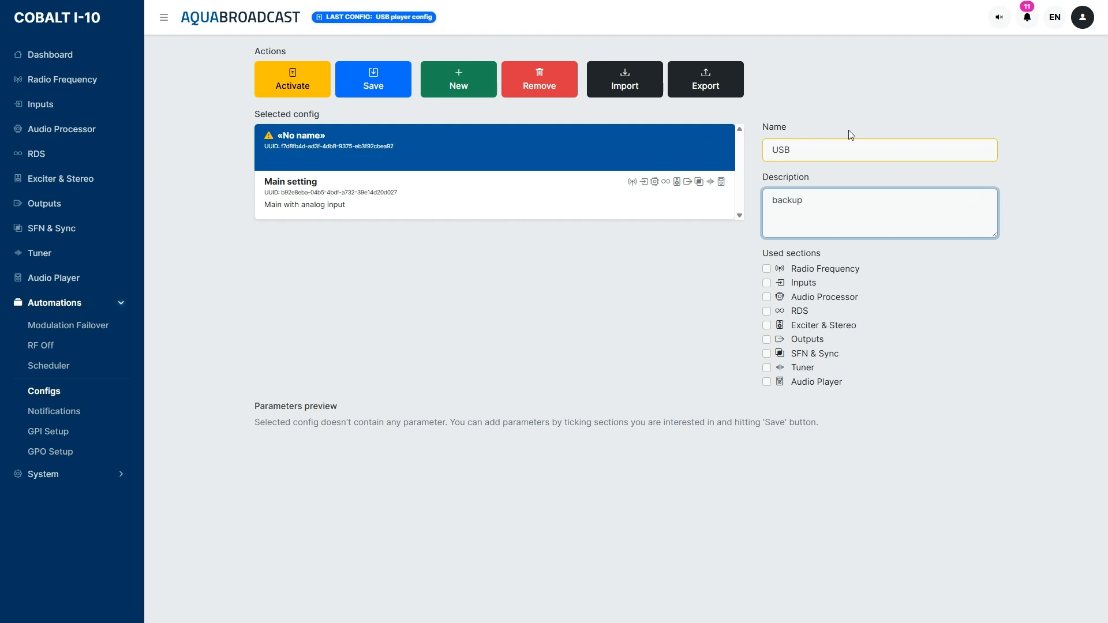
# Include all nine sections, from Radio Frequency through Audio Player, in the USB config and save it.
pyautogui.click(766, 269)
pyautogui.click(766, 283)
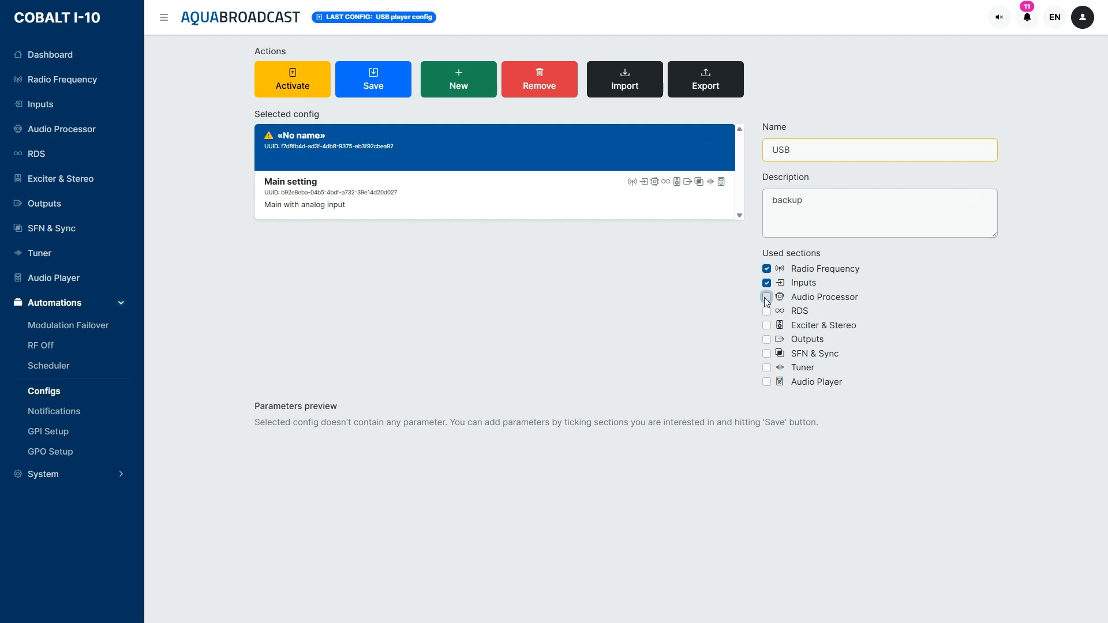
pyautogui.click(767, 297)
pyautogui.click(767, 311)
pyautogui.click(766, 325)
pyautogui.click(766, 339)
pyautogui.click(766, 353)
pyautogui.click(766, 367)
pyautogui.click(767, 382)
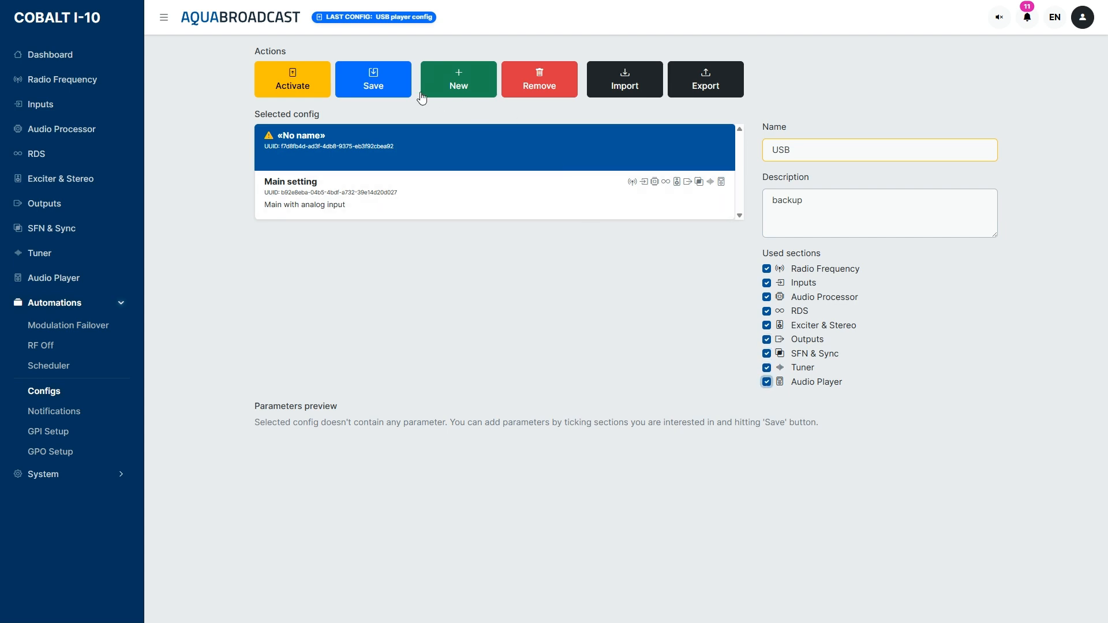
pyautogui.click(373, 84)
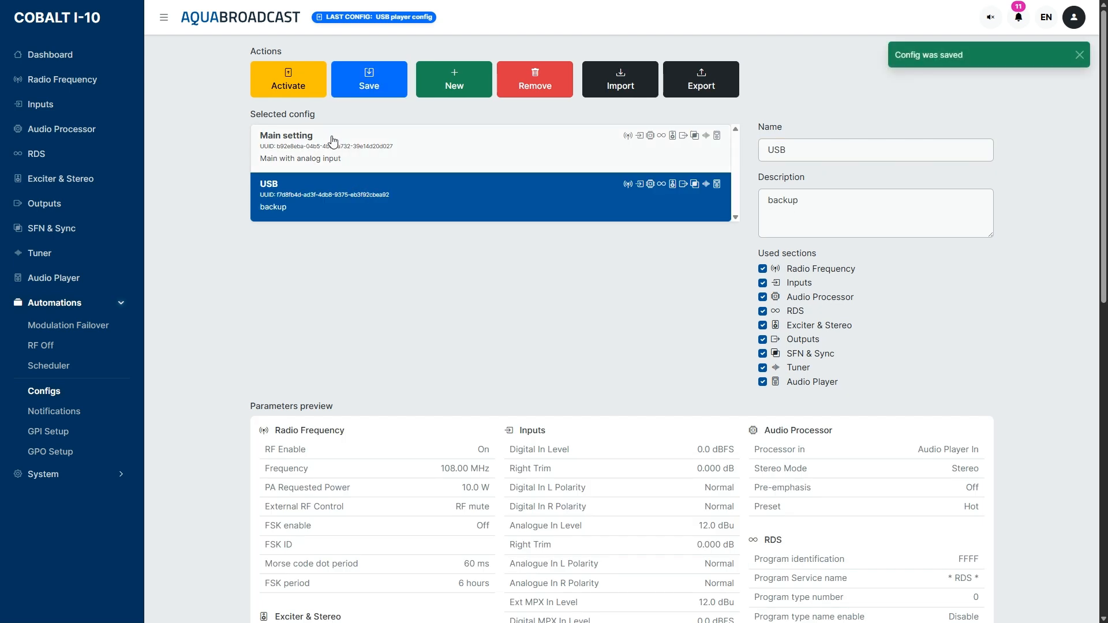
# Activate the Main setting config on the unit.
pyautogui.click(333, 141)
pyautogui.click(299, 91)
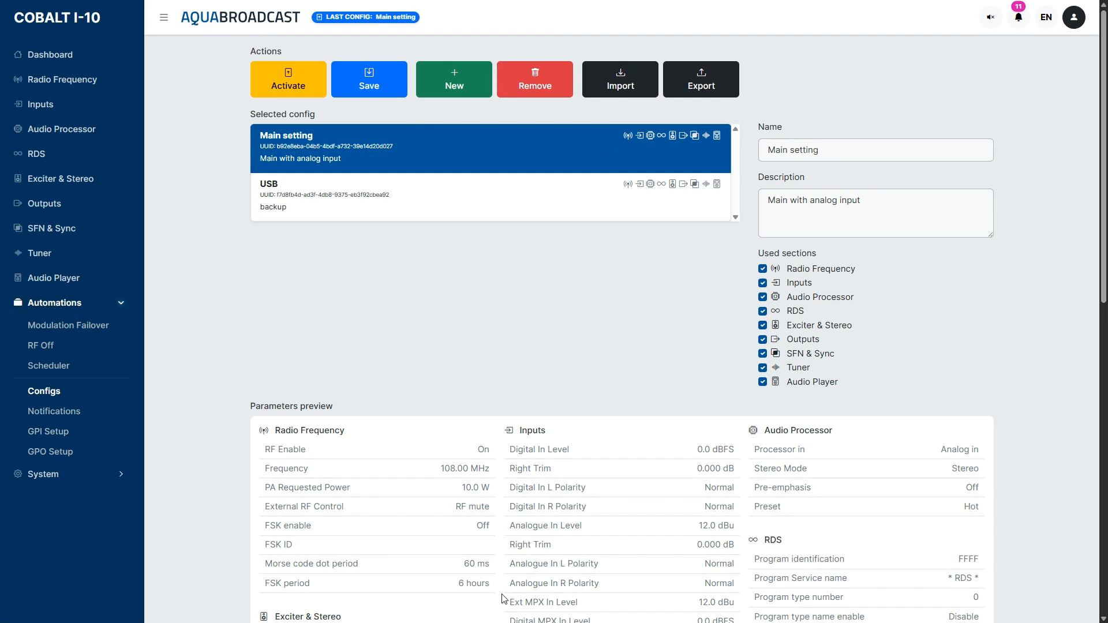
# Enable Modulation Failover, assign the Main setting config to the Primary Source and expand that source's detection settings.
pyautogui.click(58, 325)
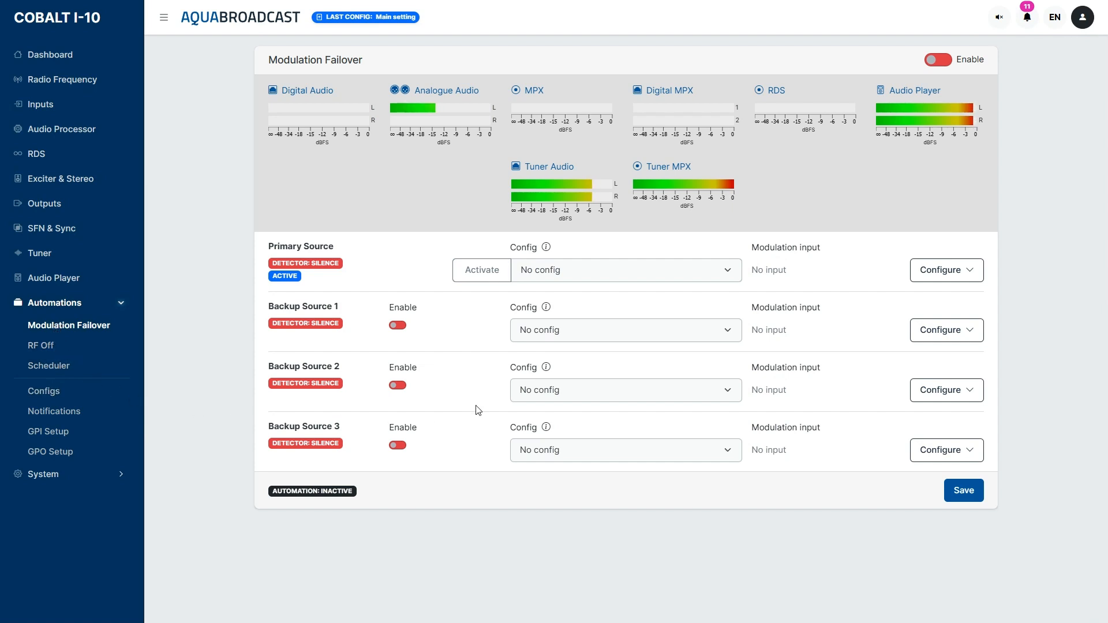
pyautogui.click(943, 64)
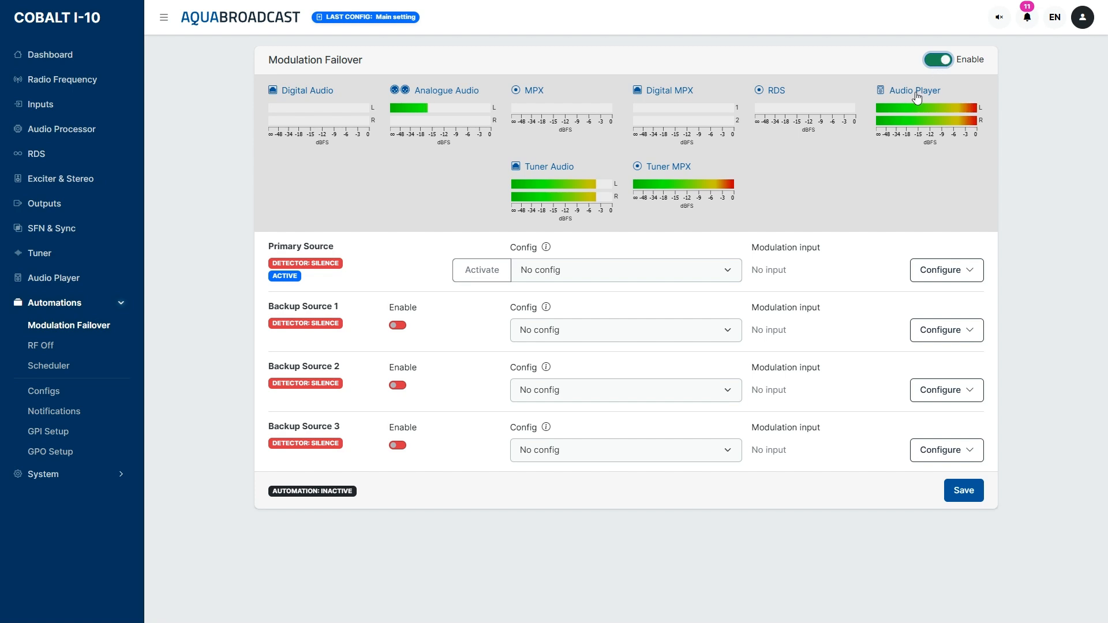
pyautogui.click(731, 281)
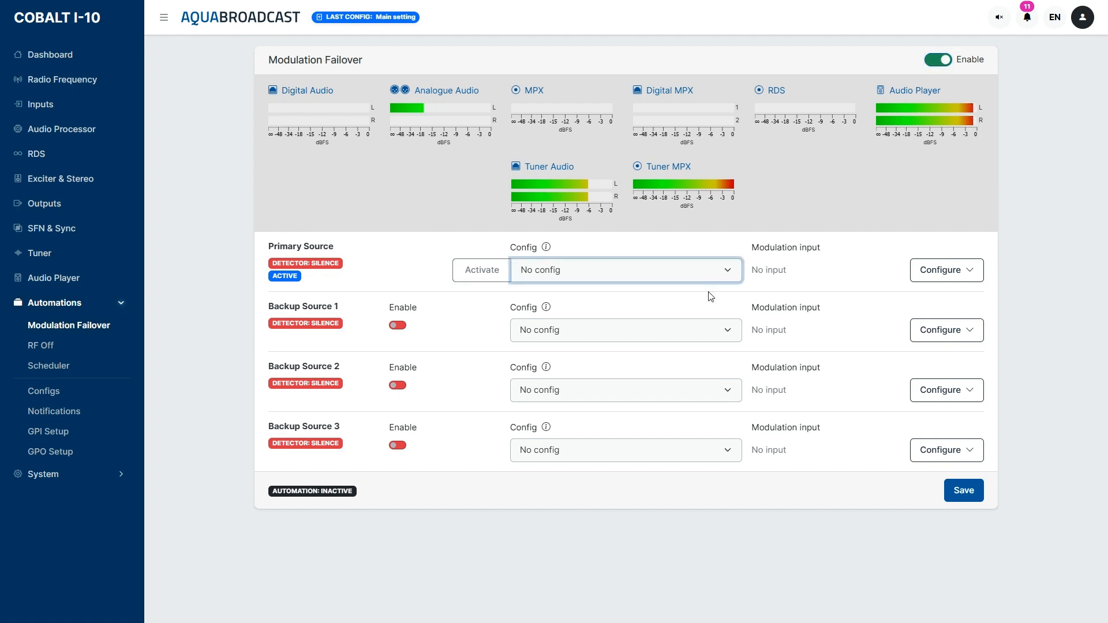
pyautogui.click(698, 312)
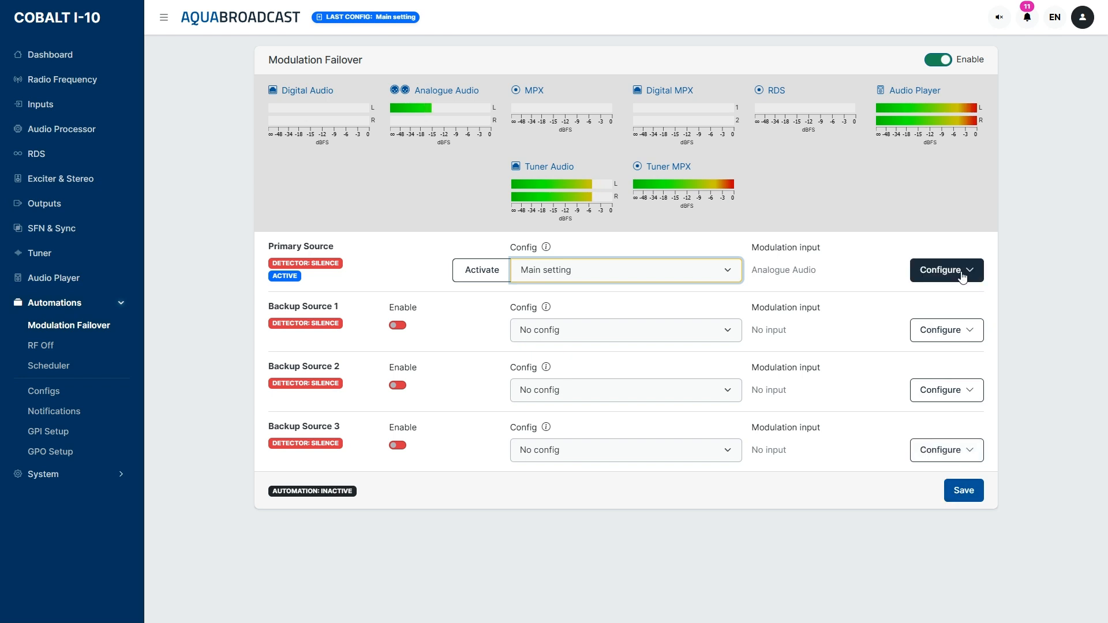
pyautogui.click(940, 271)
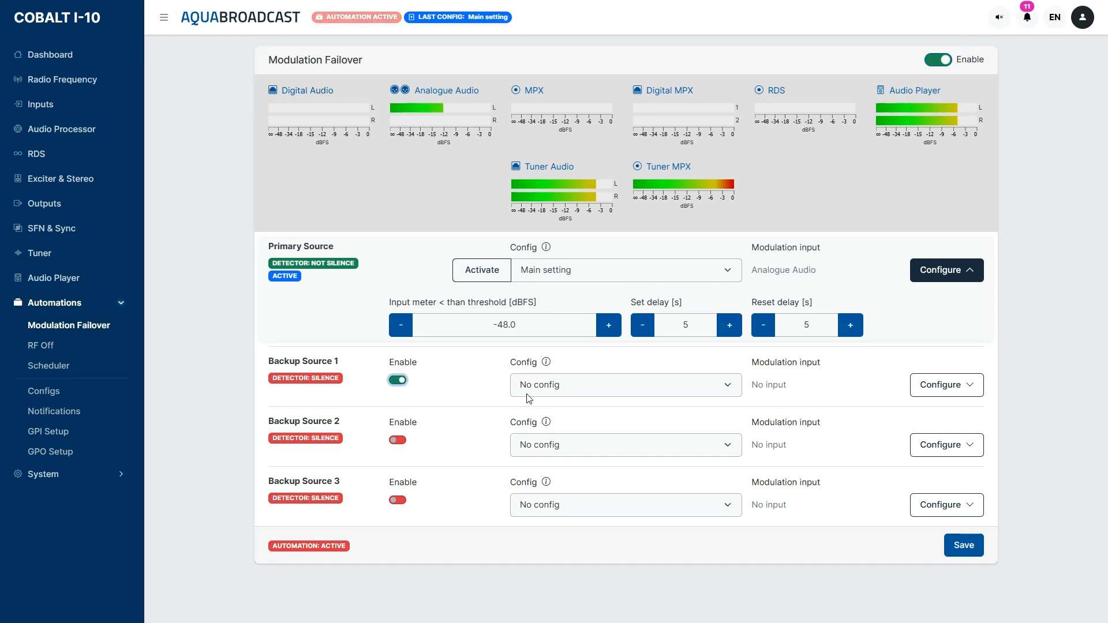
# Assign the USB config to Backup Source 1 with Revert to Primary enabled, and save the failover settings.
pyautogui.click(599, 390)
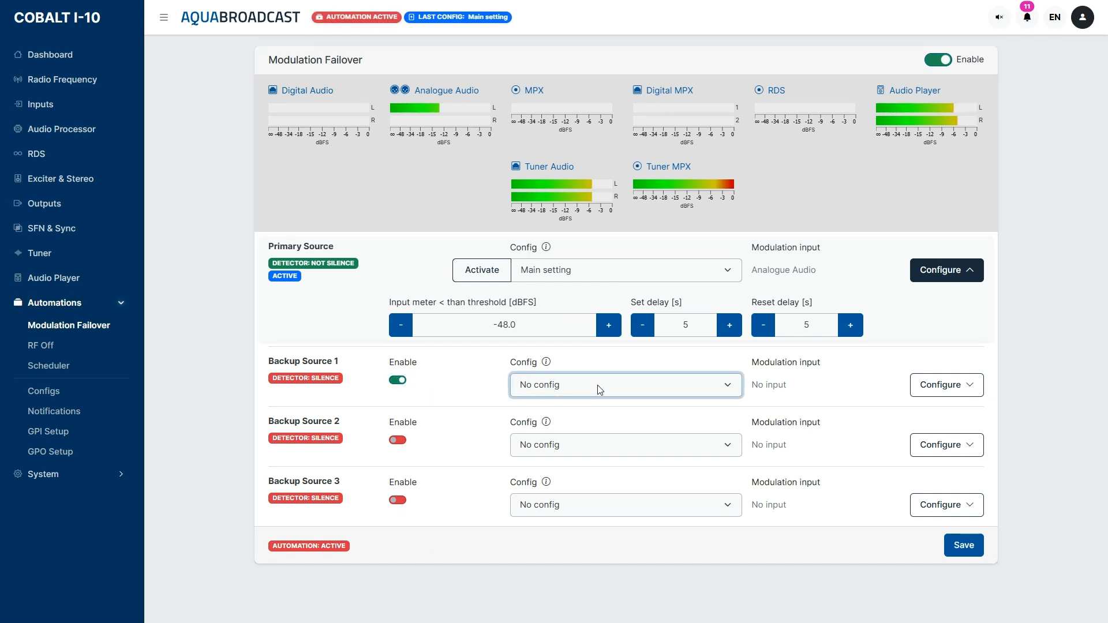
pyautogui.click(597, 445)
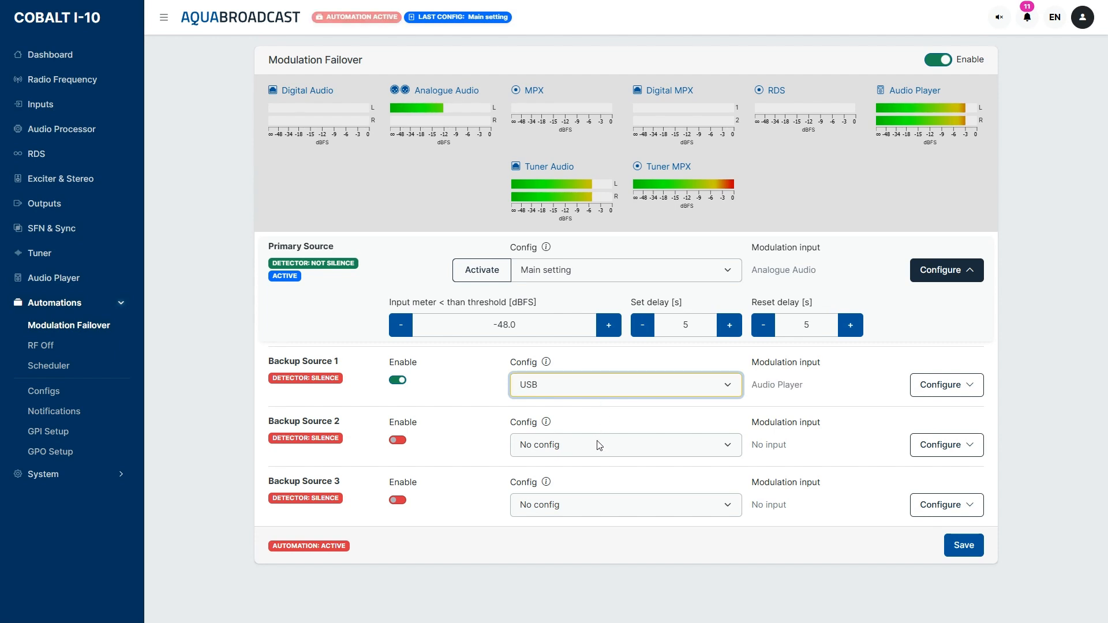
pyautogui.click(947, 392)
pyautogui.click(883, 439)
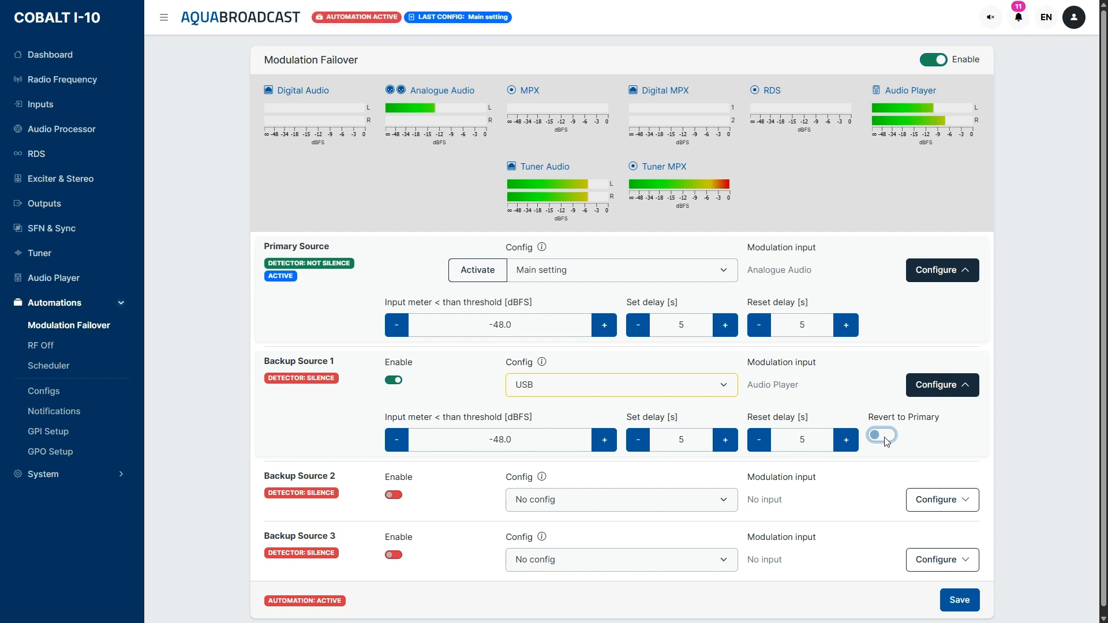
pyautogui.click(885, 437)
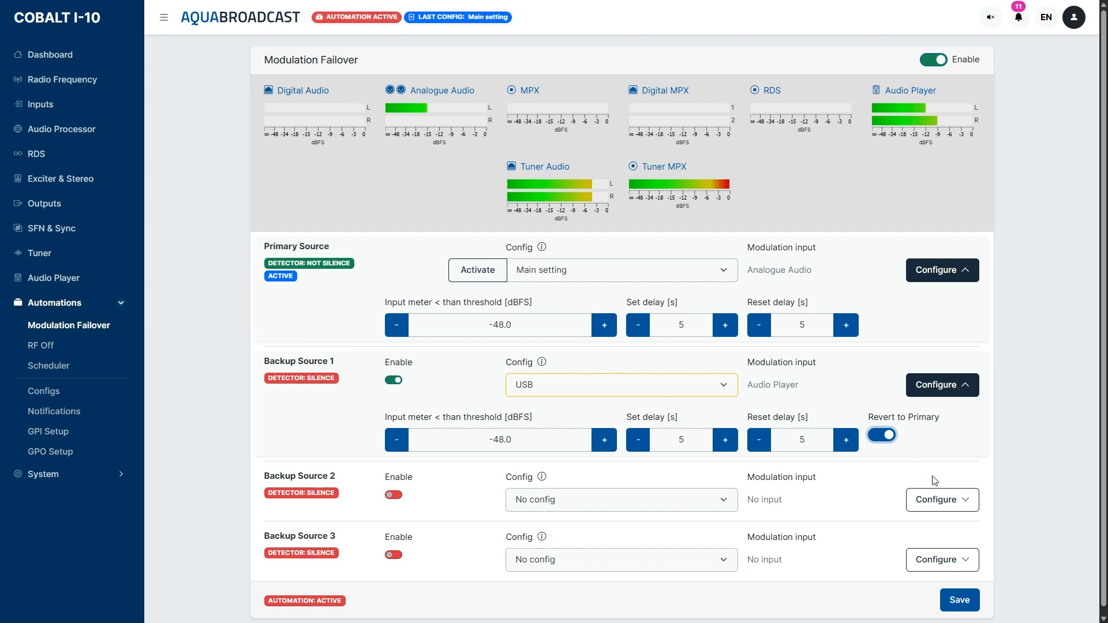
pyautogui.click(969, 602)
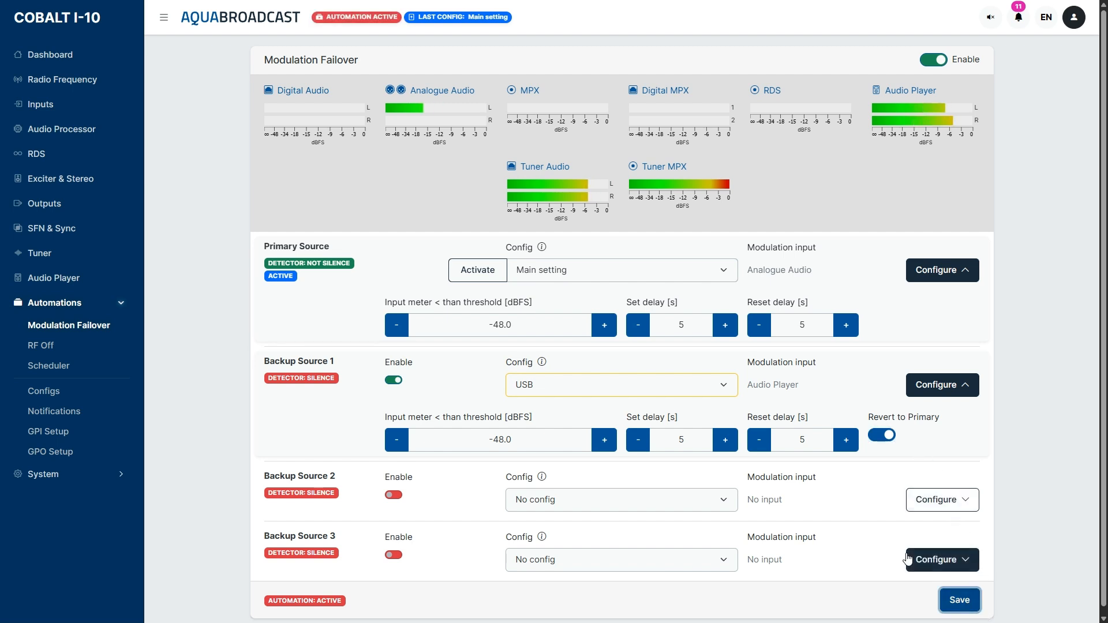